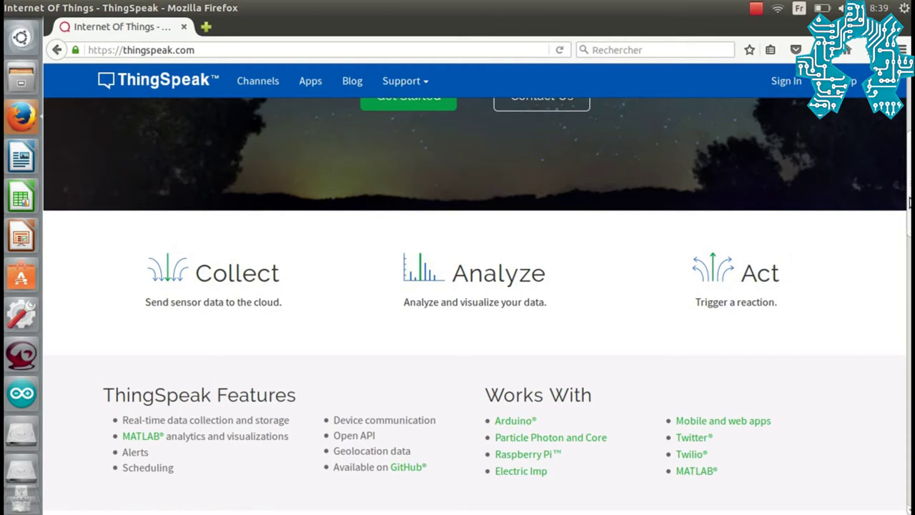
# Look through the home page's features, featured projects and news sections, and open the account sign-up form.
pyautogui.scroll(-5, 901, 262)
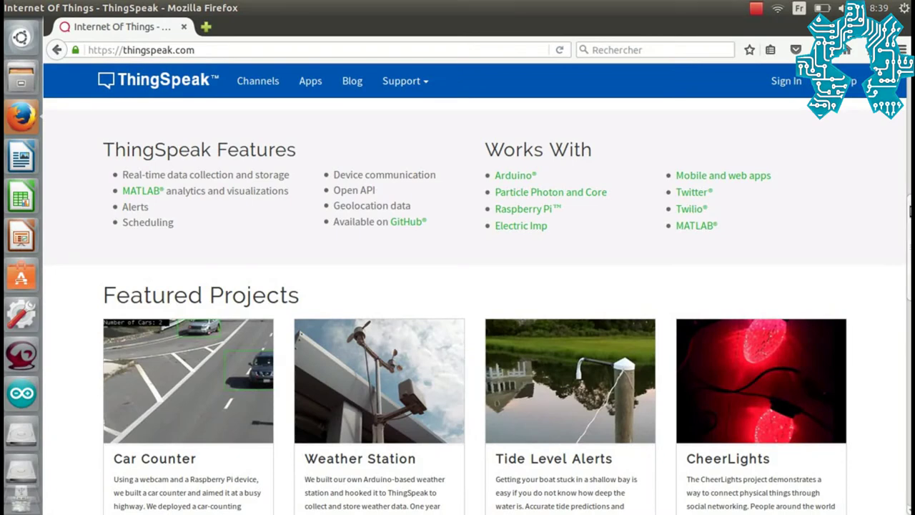
pyautogui.scroll(-6, 912, 211)
pyautogui.scroll(-1, 911, 317)
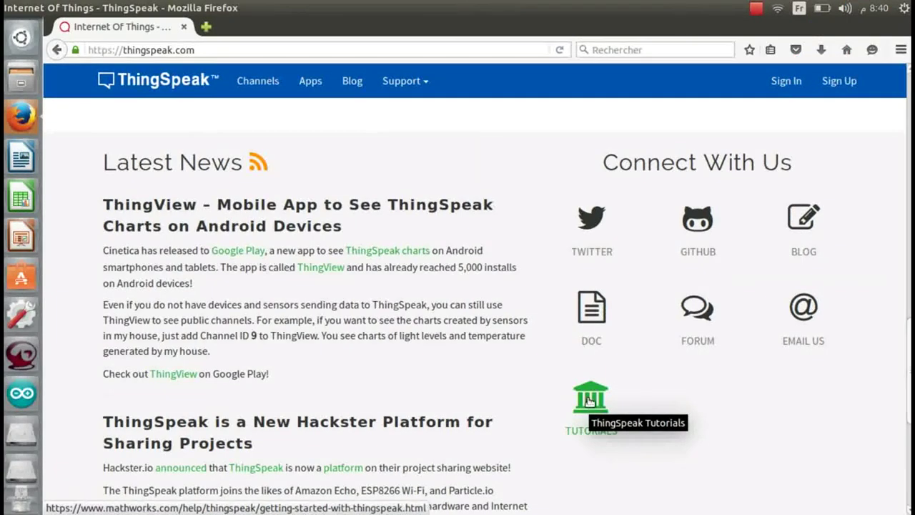
pyautogui.click(841, 83)
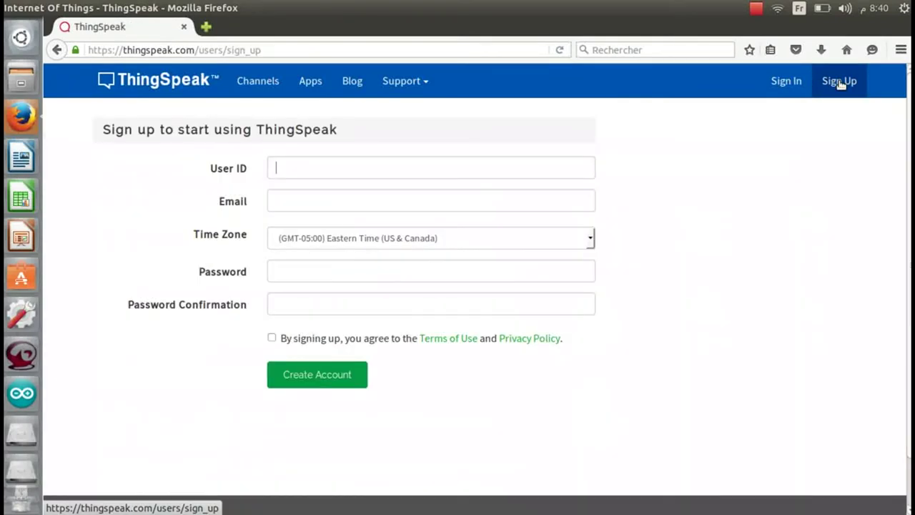
# Replace the autofilled e-mail in the sign-up form's User ID field with a short user ID.
pyautogui.click(288, 166)
pyautogui.click(292, 185)
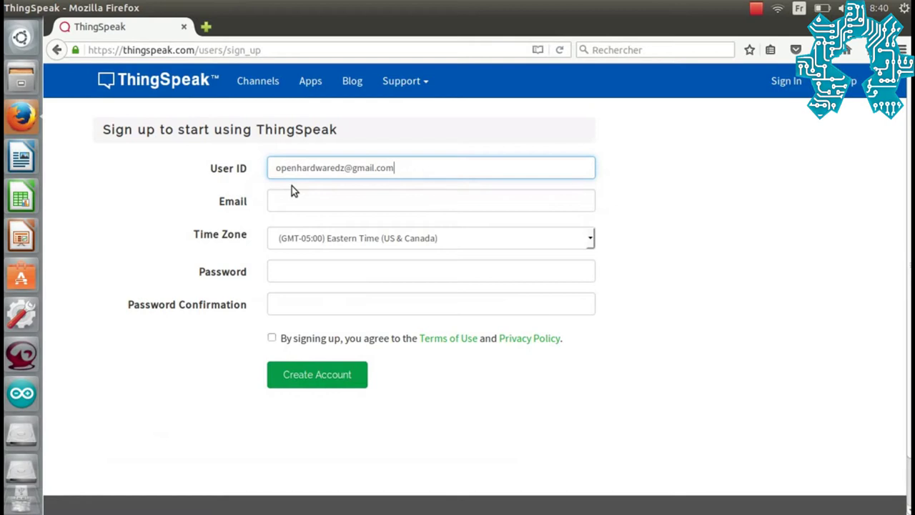
pyautogui.press('BackSpace')
pyautogui.press('BackSpace')
pyautogui.press('BackSpace')
pyautogui.press('BackSpace')
pyautogui.press('BackSpace')
pyautogui.press('BackSpace')
pyautogui.press('BackSpace')
pyautogui.press('BackSpace')
pyautogui.press('BackSpace')
pyautogui.press('BackSpace')
pyautogui.press('BackSpace')
pyautogui.press('BackSpace')
pyautogui.press('BackSpace')
pyautogui.press('BackSpace')
pyautogui.press('BackSpace')
pyautogui.press('BackSpace')
pyautogui.press('BackSpace')
pyautogui.press('BackSpace')
pyautogui.press('BackSpace')
pyautogui.press('BackSpace')
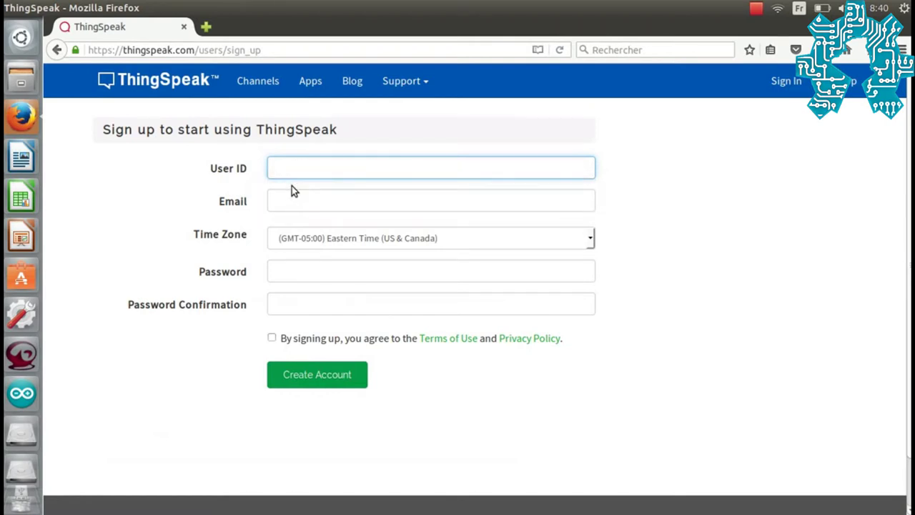
pyautogui.write('oH')
pyautogui.click(279, 206)
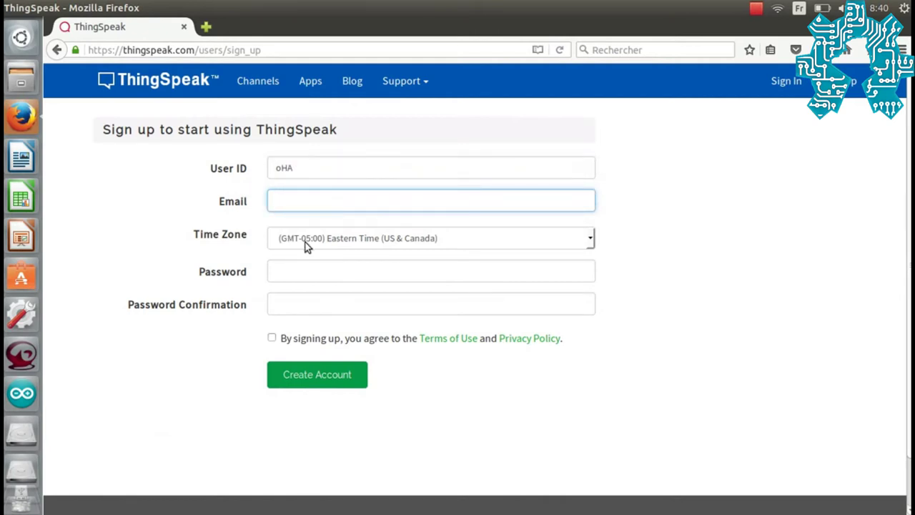
# Keep Eastern Time (US & Canada) as the sign-up time zone and agree to the Terms of Use and Privacy Policy.
pyautogui.click(289, 237)
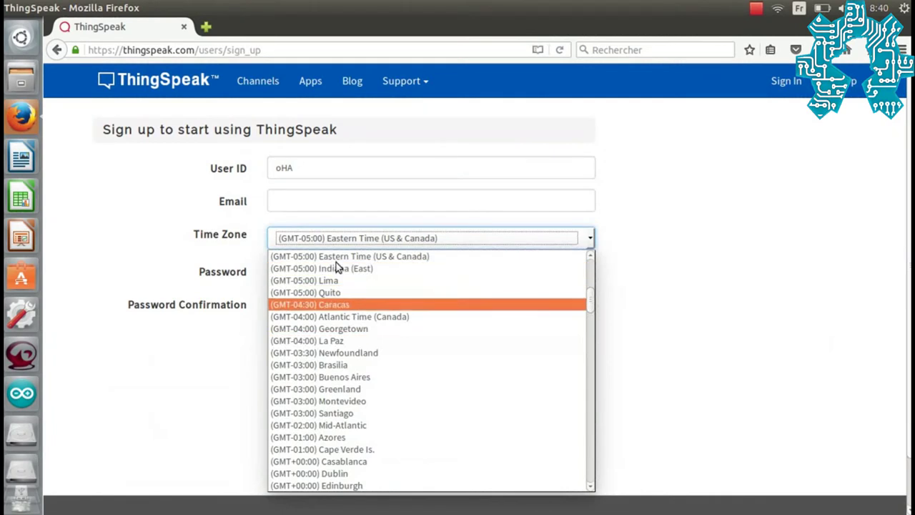
pyautogui.click(328, 240)
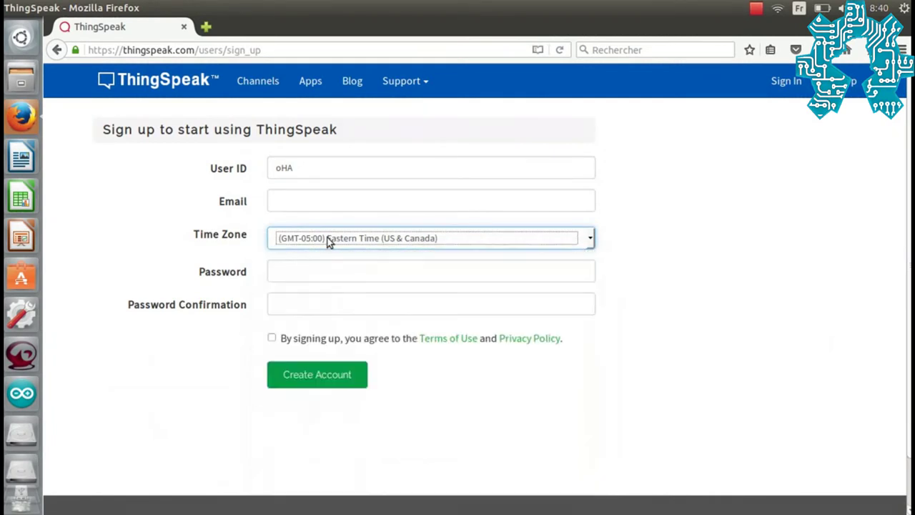
pyautogui.click(305, 272)
pyautogui.click(272, 338)
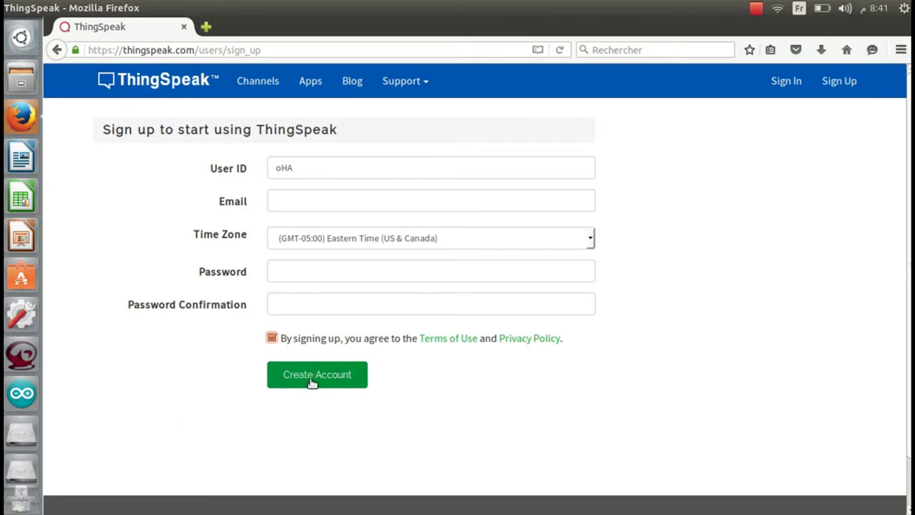
# Sign in to the existing account with its user ID and password, dismissing the browser's offer to save the login.
pyautogui.click(793, 90)
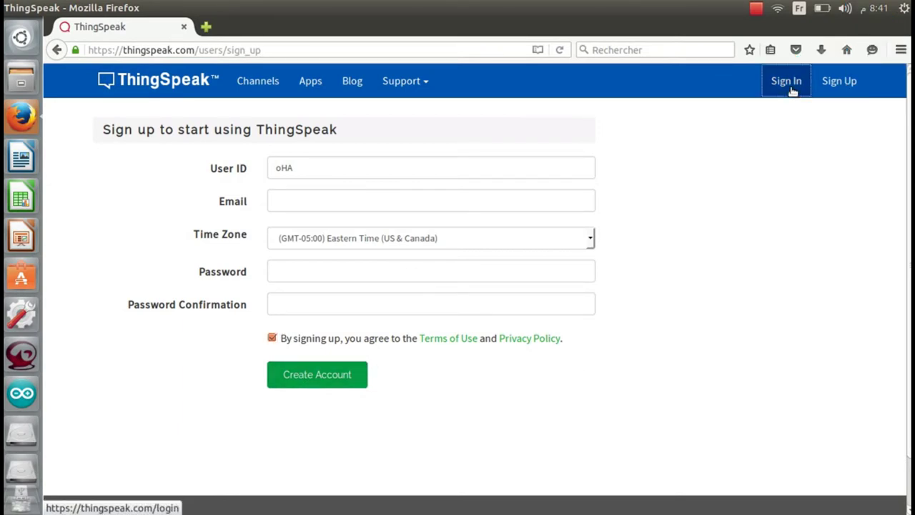
pyautogui.click(328, 141)
pyautogui.write('o')
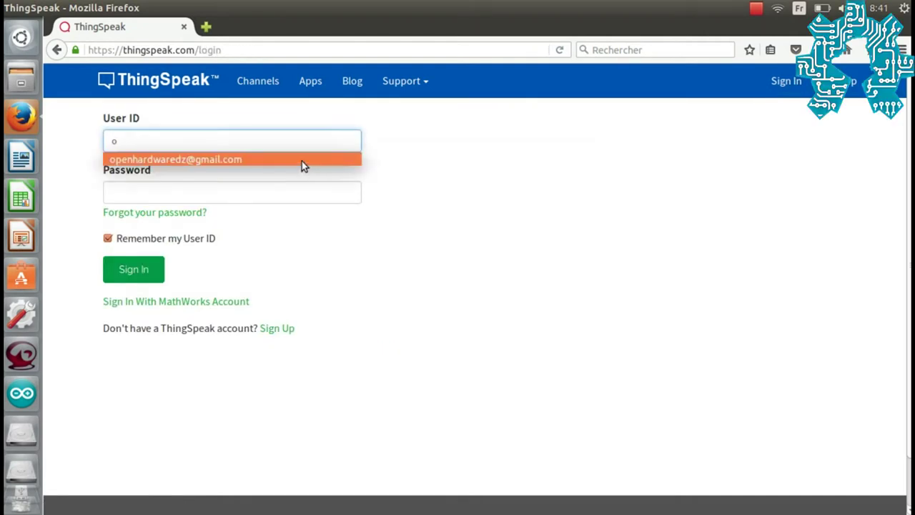
pyautogui.click(302, 161)
pyautogui.click(264, 196)
pyautogui.write('••••••••')
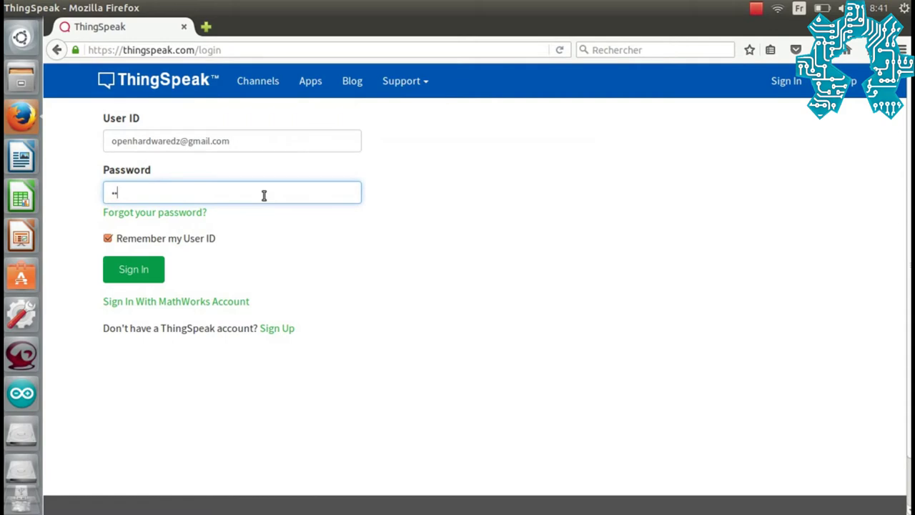
pyautogui.write('••••••')
pyautogui.click(126, 272)
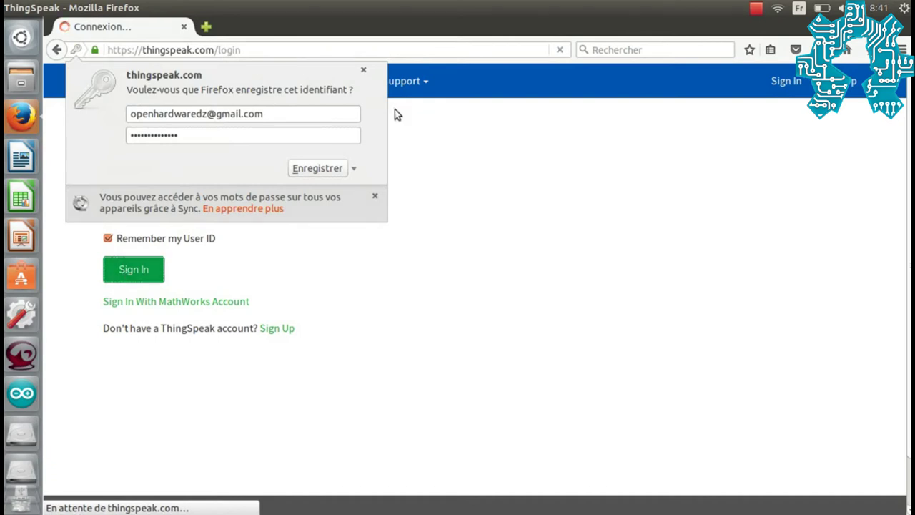
pyautogui.click(364, 71)
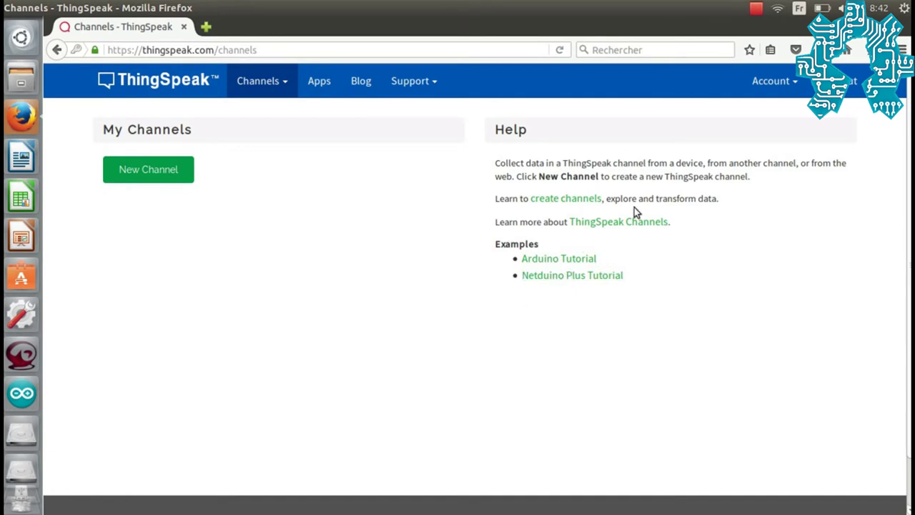
# Start a new channel and name it OHA_Test_dht11.
pyautogui.click(170, 176)
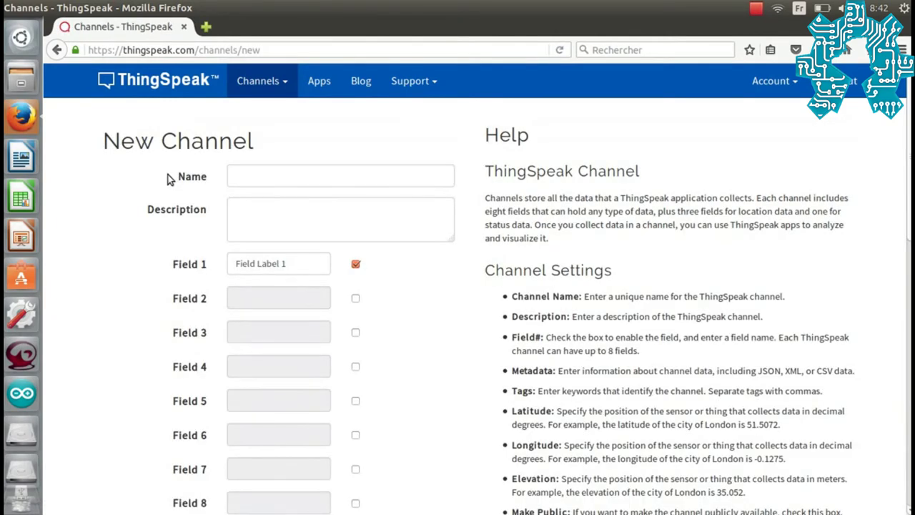
pyautogui.scroll(-3, 851, 204)
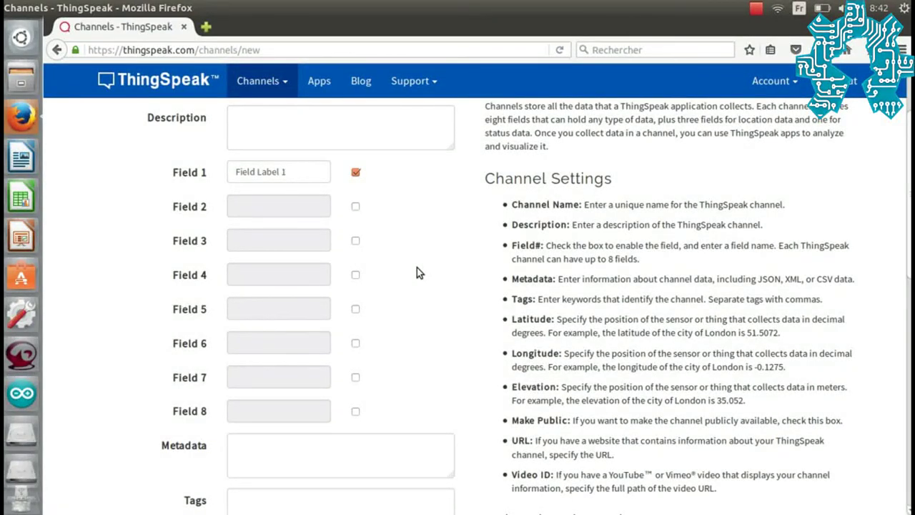
pyautogui.scroll(2, 417, 267)
pyautogui.write('OHA')
pyautogui.press('Down')
pyautogui.press('Return')
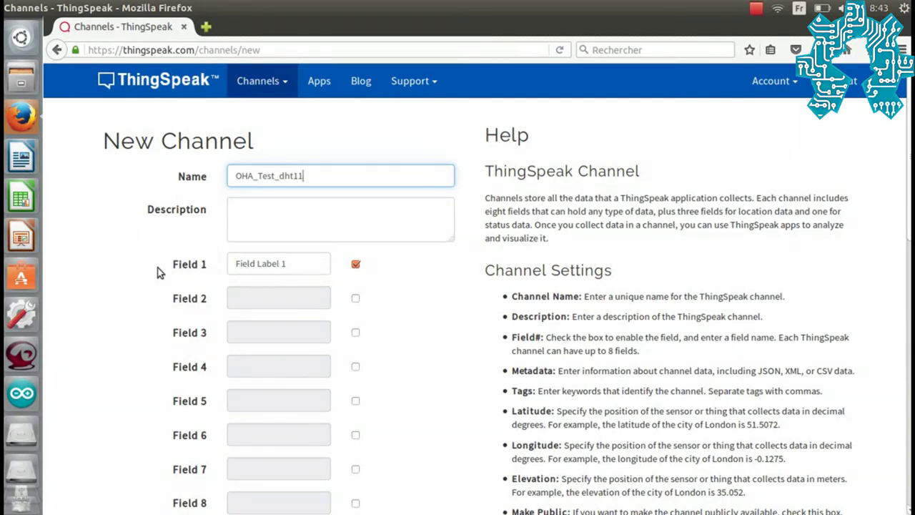
# Replace the default label of Field 1 with Temp.
pyautogui.click(293, 264)
pyautogui.click(294, 263)
pyautogui.press('BackSpace')
pyautogui.press('BackSpace')
pyautogui.press('BackSpace')
pyautogui.press('BackSpace')
pyautogui.press('BackSpace')
pyautogui.press('BackSpace')
pyautogui.press('BackSpace')
pyautogui.press('BackSpace')
pyautogui.press('BackSpace')
pyautogui.press('BackSpace')
pyautogui.press('BackSpace')
pyautogui.press('BackSpace')
pyautogui.press('BackSpace')
pyautogui.write('T')
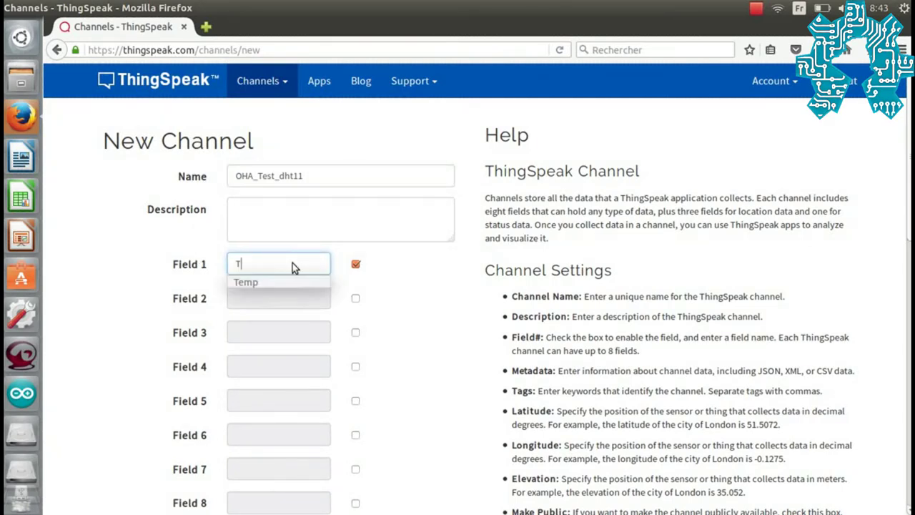
pyautogui.press('Down')
pyautogui.press('Return')
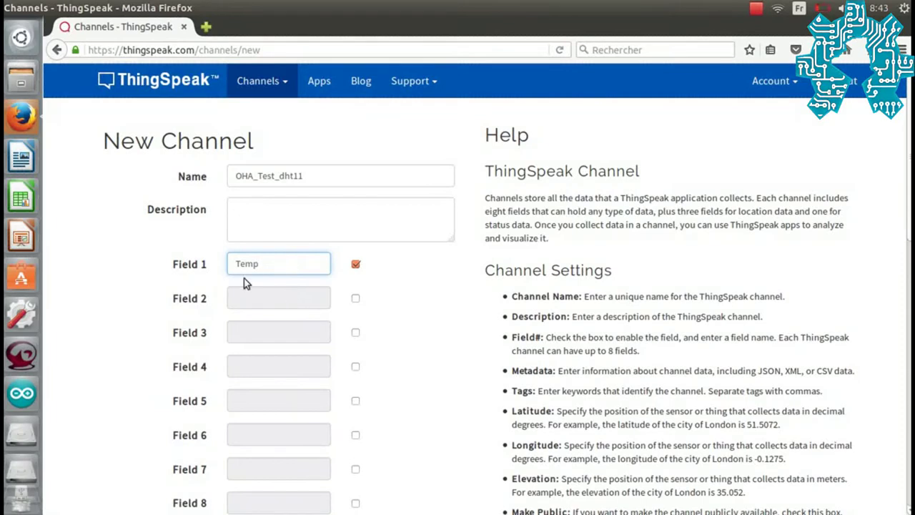
# Enable Field 2 of the channel and label it Hum.
pyautogui.click(356, 299)
pyautogui.write('H')
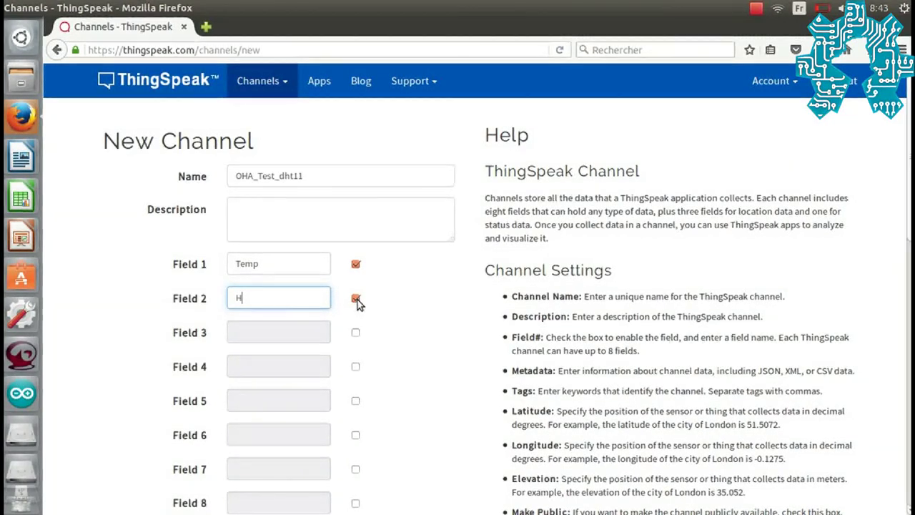
pyautogui.write('um')
pyautogui.click(424, 296)
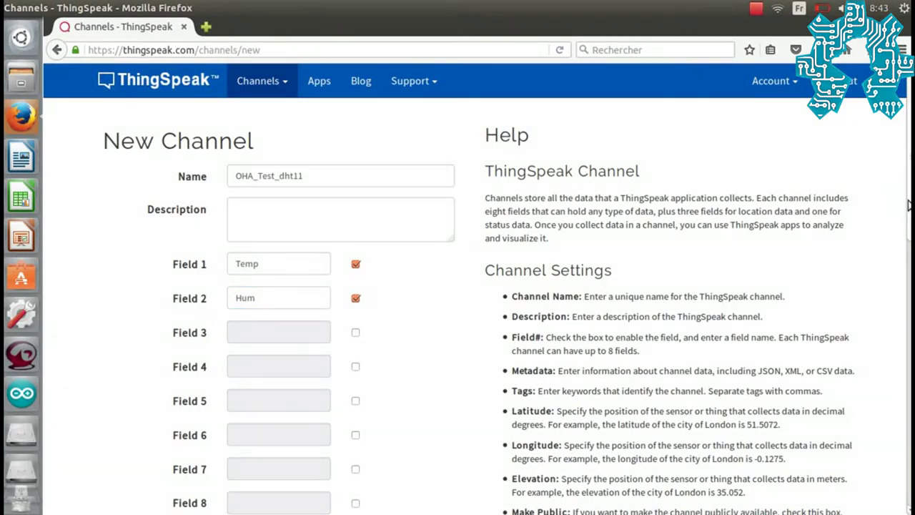
# Leave the remaining optional channel settings at their defaults and save the channel.
pyautogui.scroll(-3, 909, 259)
pyautogui.scroll(-6, 908, 259)
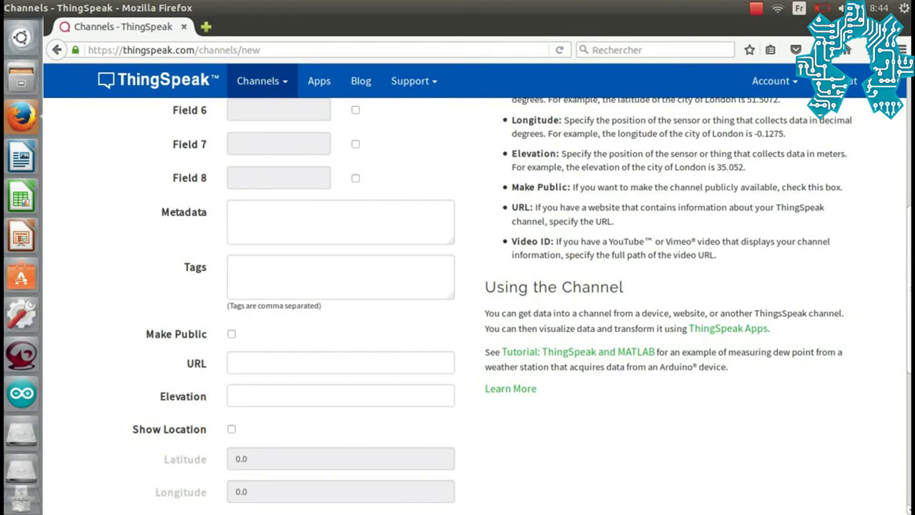
pyautogui.scroll(-4, 424, 280)
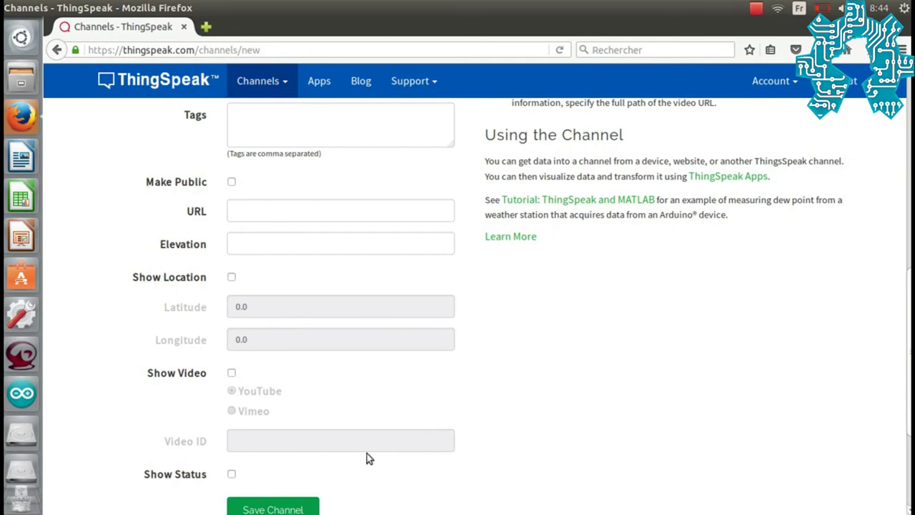
pyautogui.scroll(-3, 903, 377)
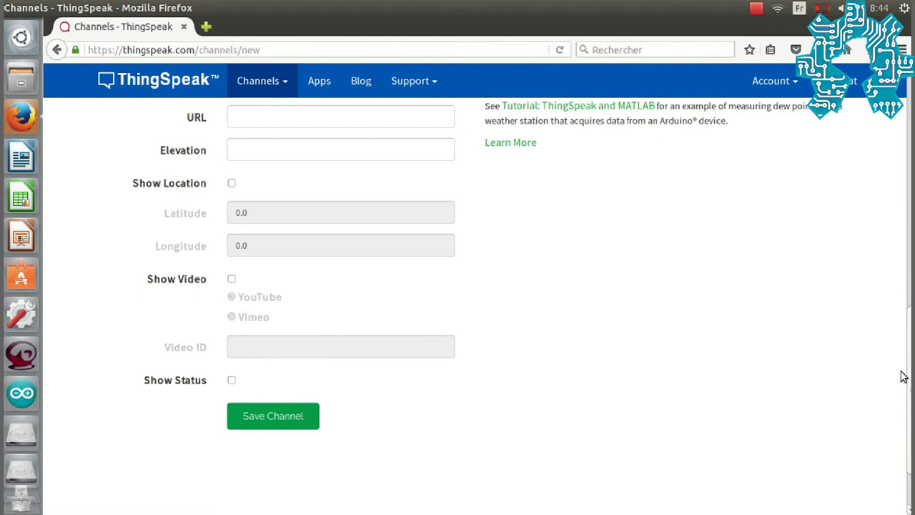
pyautogui.click(257, 422)
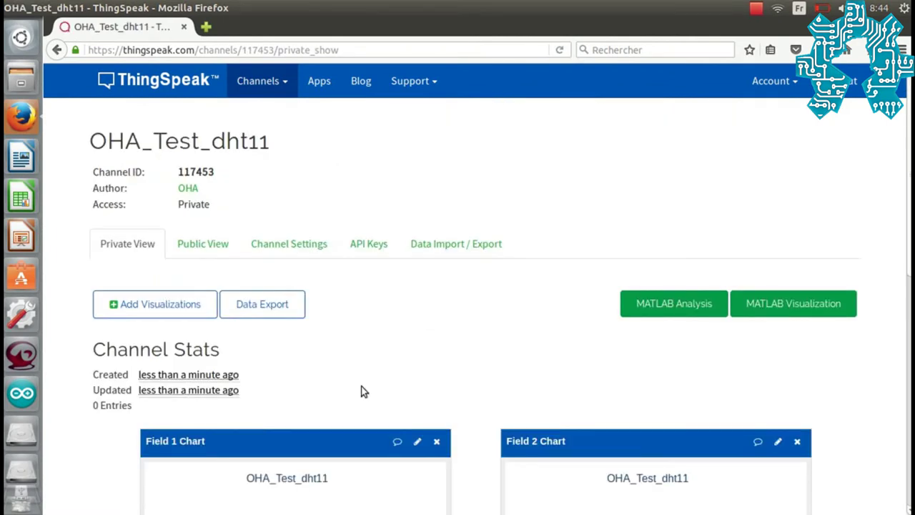
# Examine the new channel's private view, including the Temp and Hum field charts.
pyautogui.scroll(-5, 899, 302)
pyautogui.scroll(5, 899, 302)
pyautogui.scroll(-3, 902, 286)
pyautogui.scroll(-2, 892, 382)
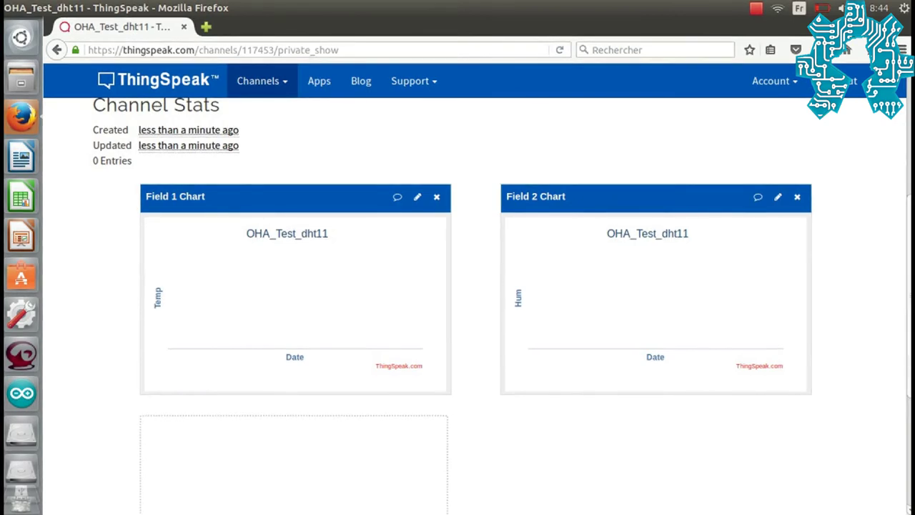
pyautogui.moveTo(909, 271); pyautogui.dragTo(906, 147)
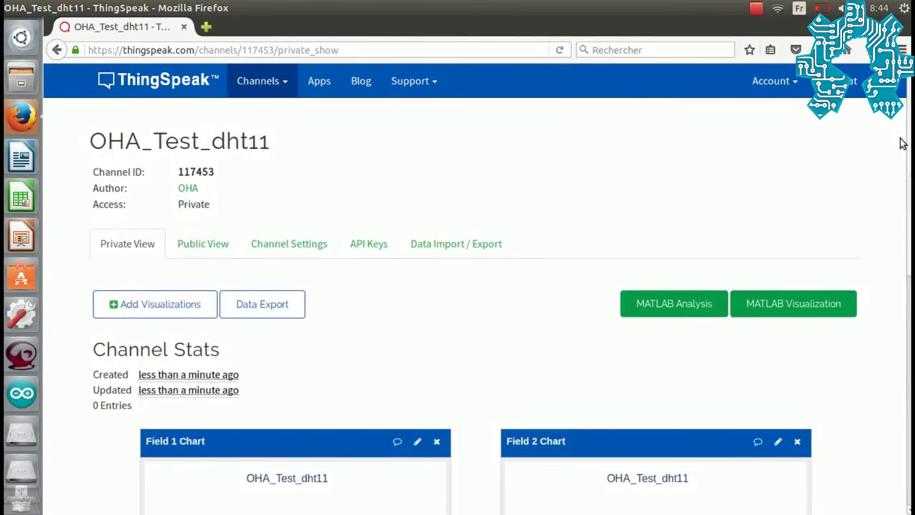
# Switch to the file manager and open the ts_test_dht11 sketch from the Arduino folder in the Arduino IDE.
pyautogui.click(21, 81)
pyautogui.click(224, 85)
pyautogui.doubleClick(224, 86)
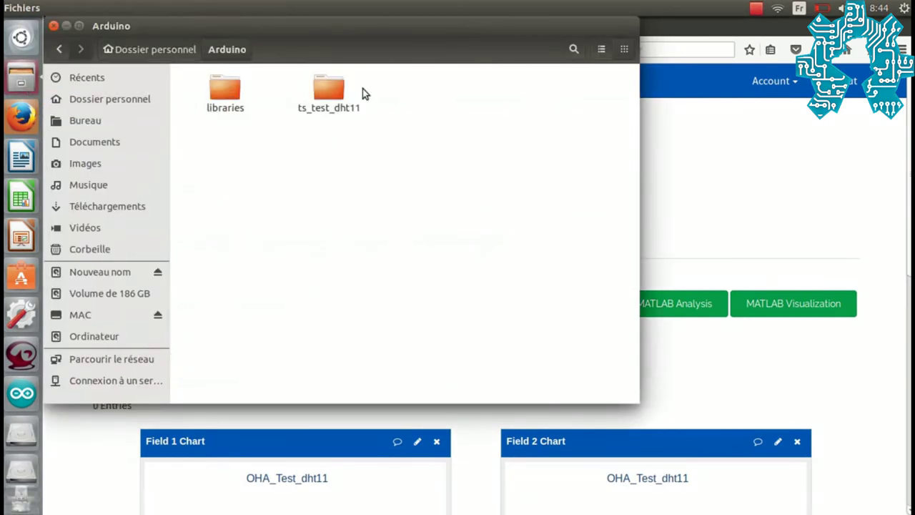
pyautogui.doubleClick(329, 89)
pyautogui.click(225, 97)
pyautogui.doubleClick(225, 97)
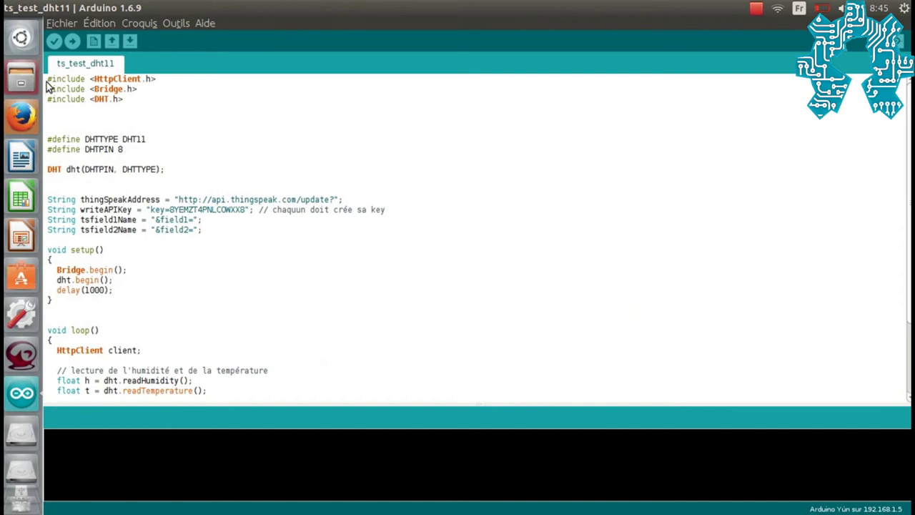
# Review the sketch's include lines for the HttpClient, Bridge and DHT libraries.
pyautogui.moveTo(48, 79); pyautogui.dragTo(145, 100)
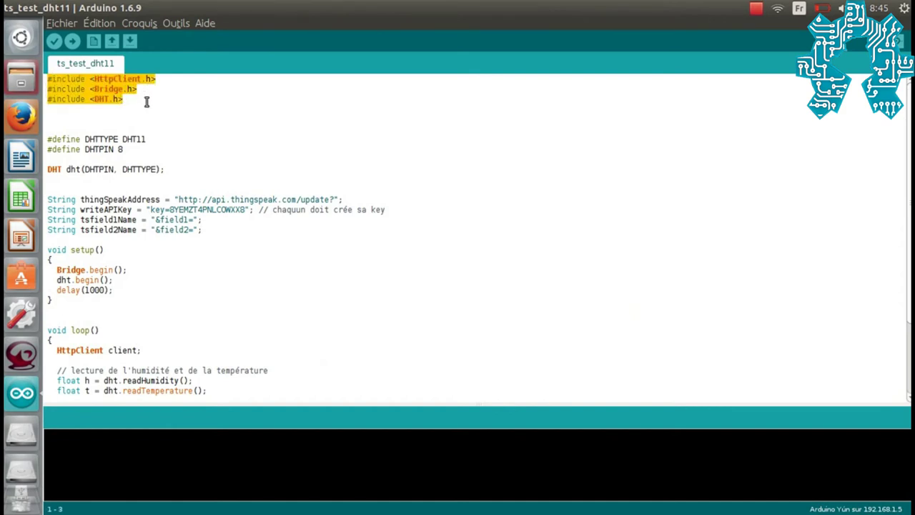
pyautogui.click(178, 108)
pyautogui.click(49, 81)
pyautogui.moveTo(48, 80); pyautogui.dragTo(168, 76)
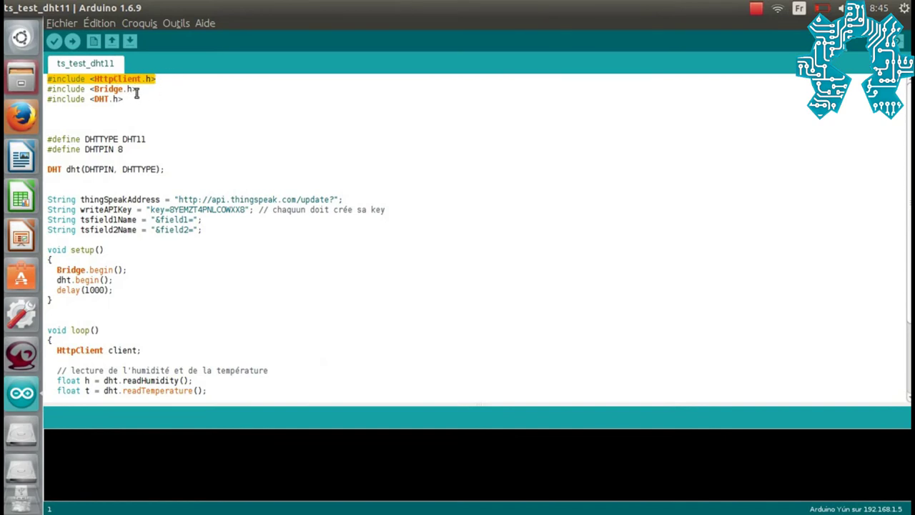
pyautogui.moveTo(49, 89); pyautogui.dragTo(149, 91)
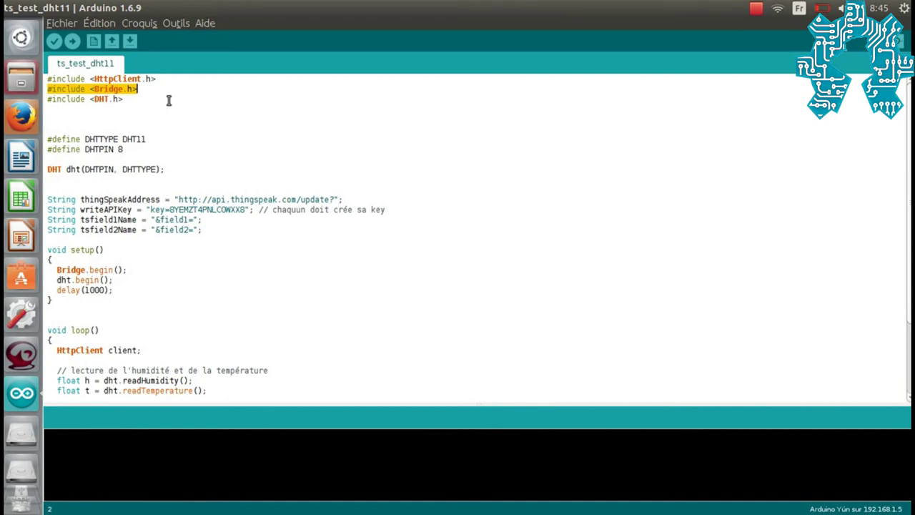
pyautogui.click(169, 100)
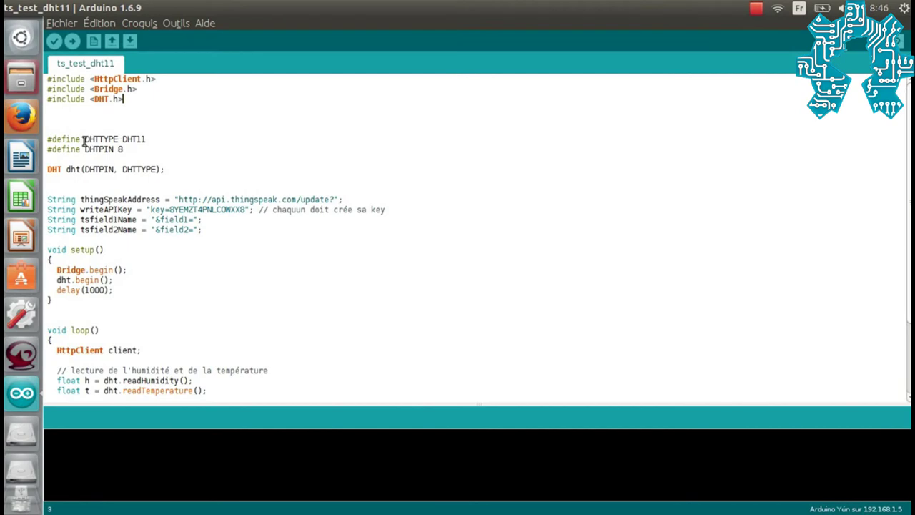
# Examine the DHTTYPE and DHTPIN definitions and the line that declares the dht sensor object.
pyautogui.moveTo(85, 138); pyautogui.dragTo(131, 148)
pyautogui.click(150, 150)
pyautogui.click(48, 169)
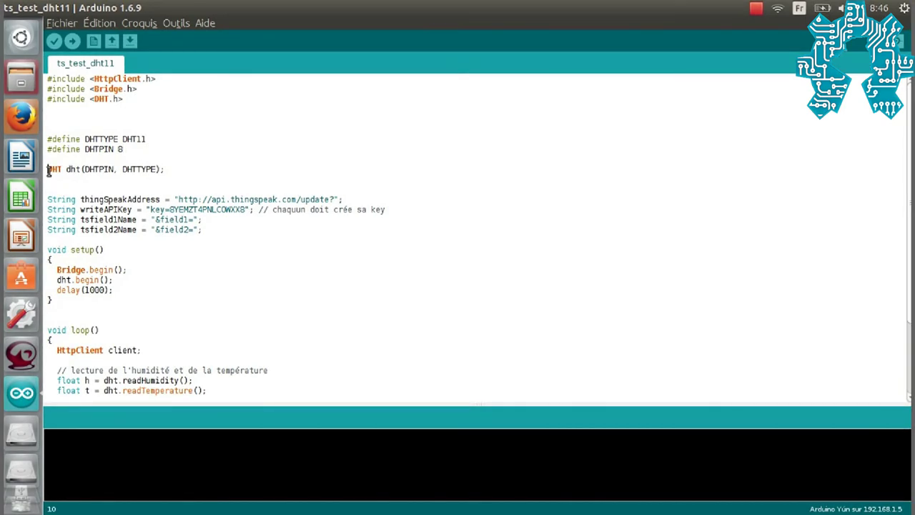
pyautogui.moveTo(48, 169); pyautogui.dragTo(220, 172)
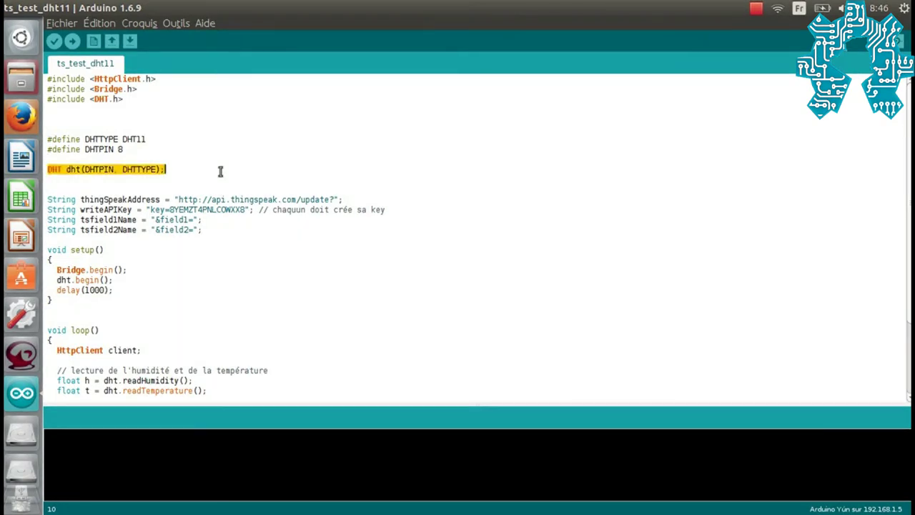
# Review the string definitions for the ThingSpeak address, write API key and two field names.
pyautogui.click(220, 172)
pyautogui.moveTo(48, 200); pyautogui.dragTo(202, 229)
pyautogui.click(235, 229)
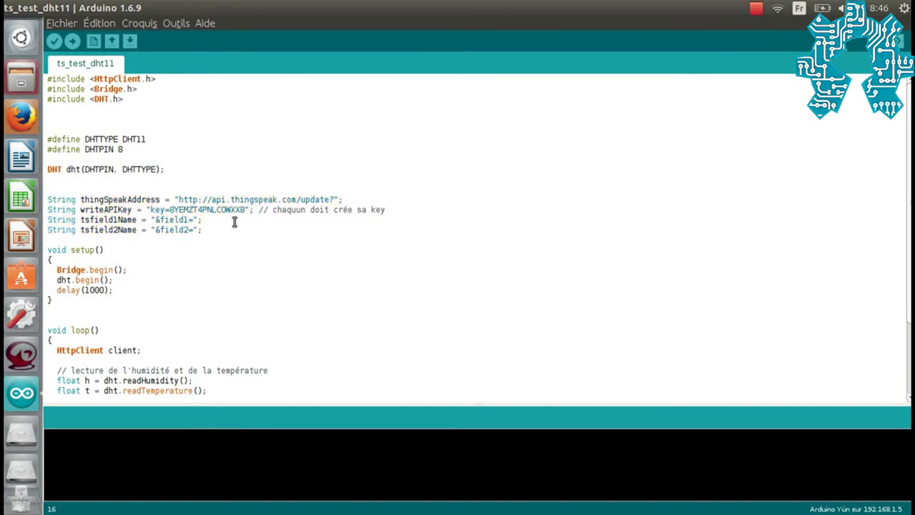
pyautogui.moveTo(245, 210); pyautogui.dragTo(170, 209)
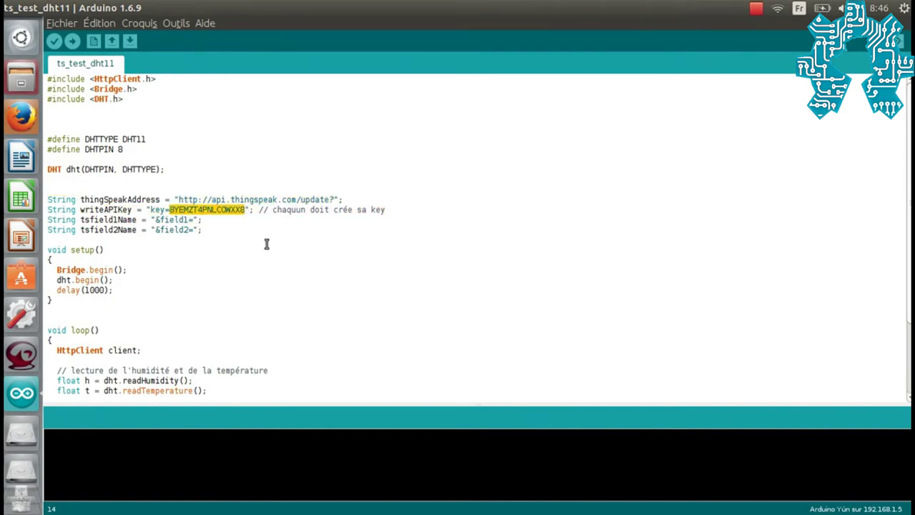
pyautogui.press('BackSpace')
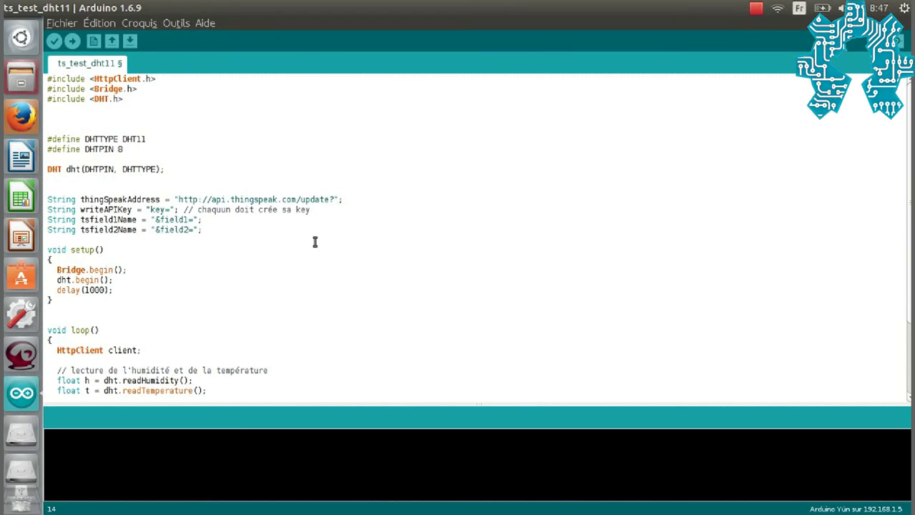
pyautogui.hotkey('ctrl', 'z')
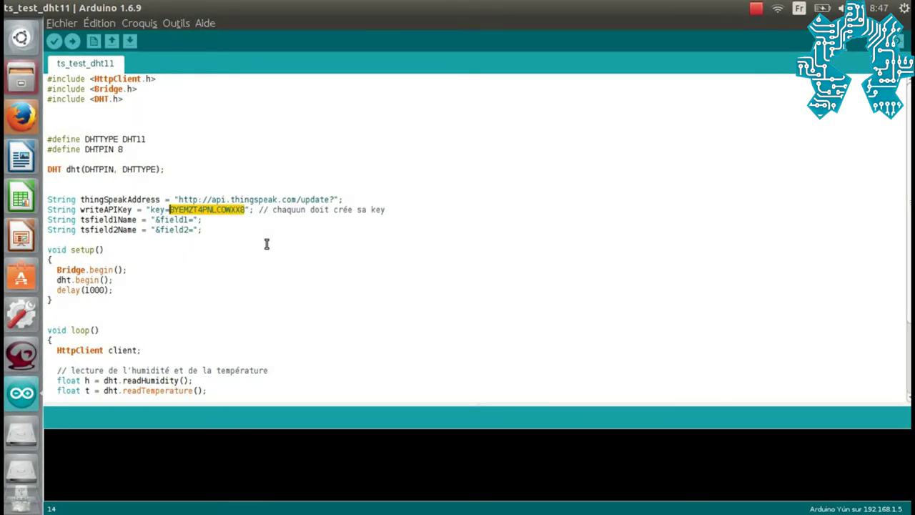
# Switch to the ThingSpeak channel in Firefox and copy the write API key from its API keys page.
pyautogui.click(22, 116)
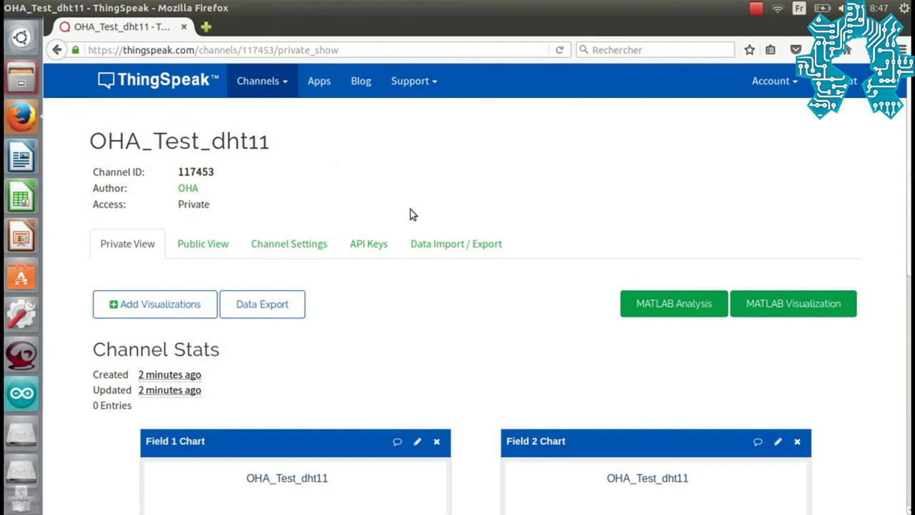
pyautogui.click(369, 245)
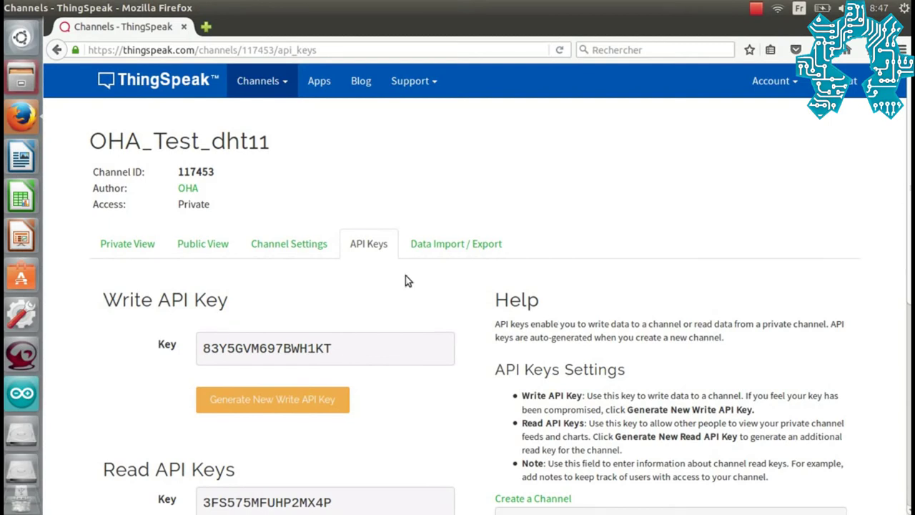
pyautogui.moveTo(337, 350); pyautogui.dragTo(201, 352)
pyautogui.hotkey('ctrl', 'c')
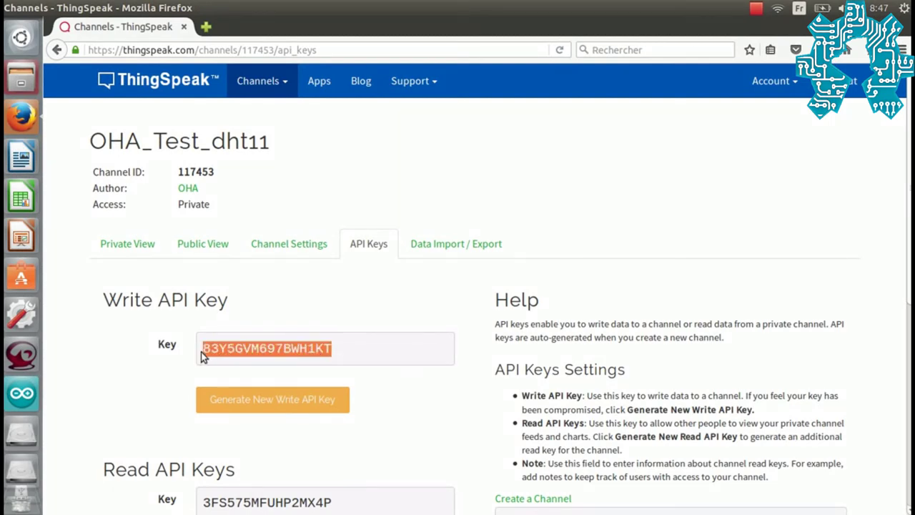
# Return to the Arduino IDE and replace the key in the writeAPIKey string with the copied write API key.
pyautogui.click(26, 393)
pyautogui.press('BackSpace')
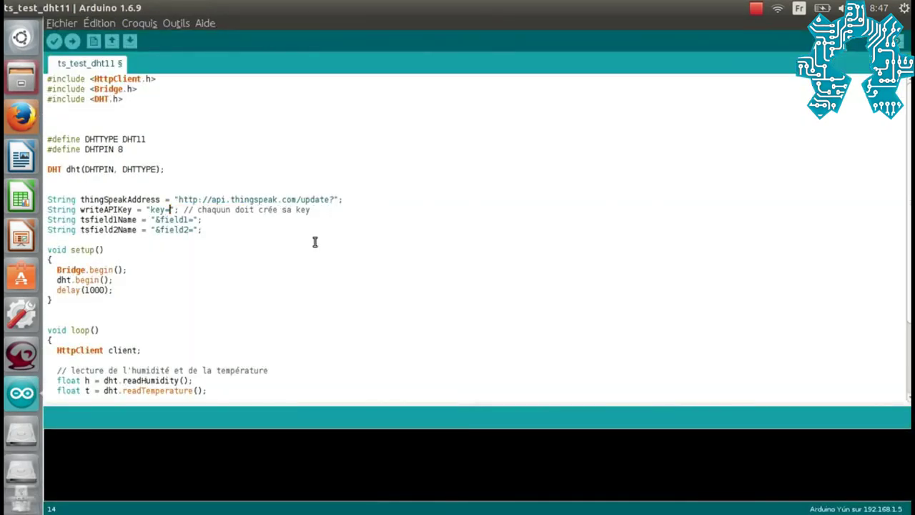
pyautogui.hotkey('ctrl', 'v')
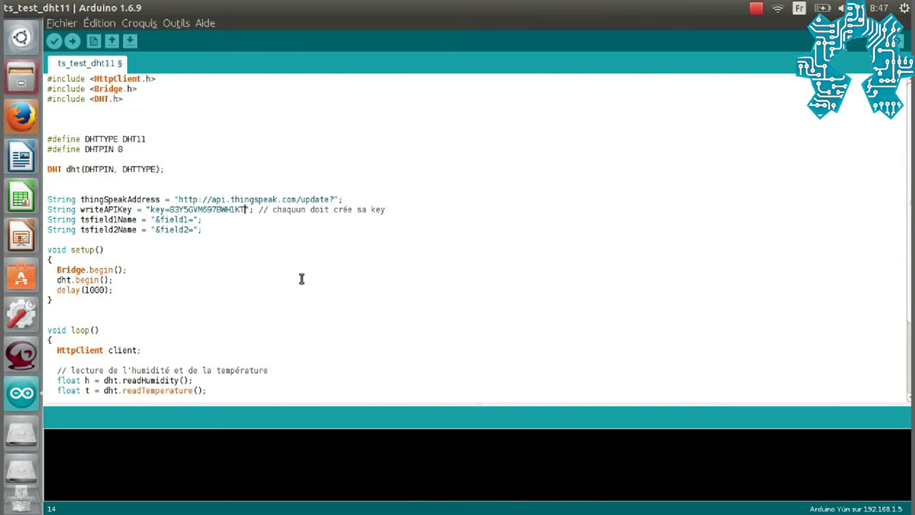
pyautogui.hotkey('ctrl', 'z')
pyautogui.hotkey('ctrl', 'y')
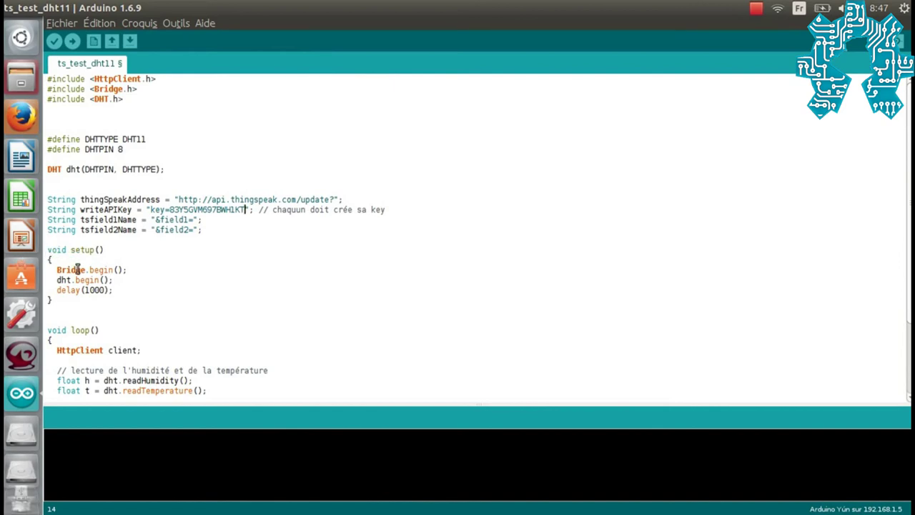
# Examine the Bridge and dht initialisation calls and the delay in the setup function.
pyautogui.moveTo(56, 270); pyautogui.dragTo(123, 279)
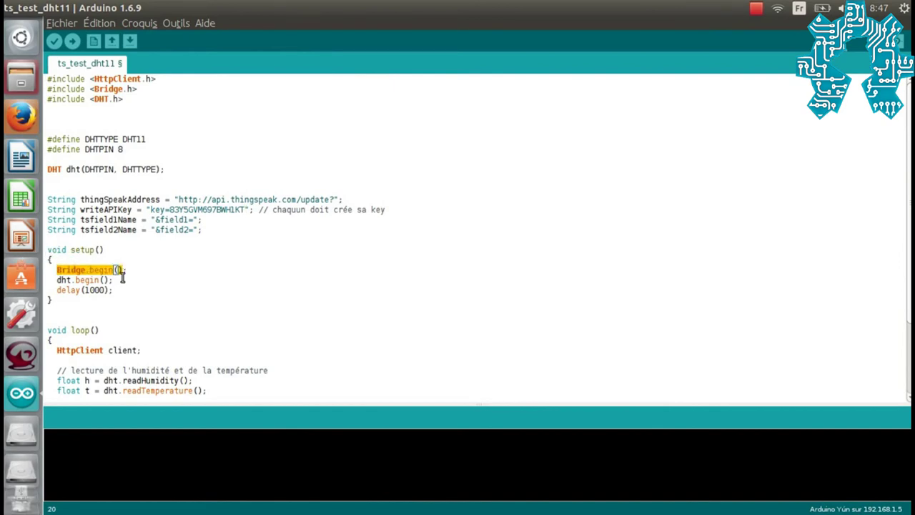
pyautogui.click(121, 280)
pyautogui.moveTo(57, 279); pyautogui.dragTo(122, 288)
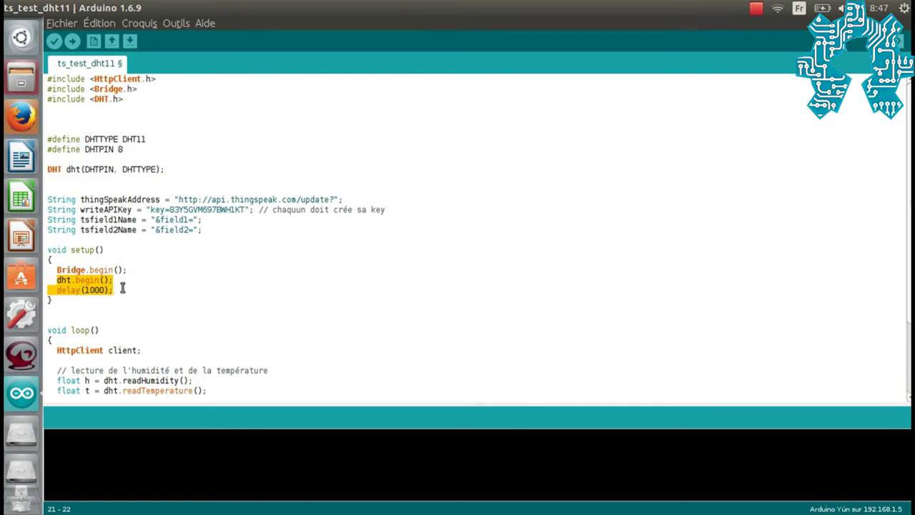
pyautogui.click(122, 288)
pyautogui.click(126, 300)
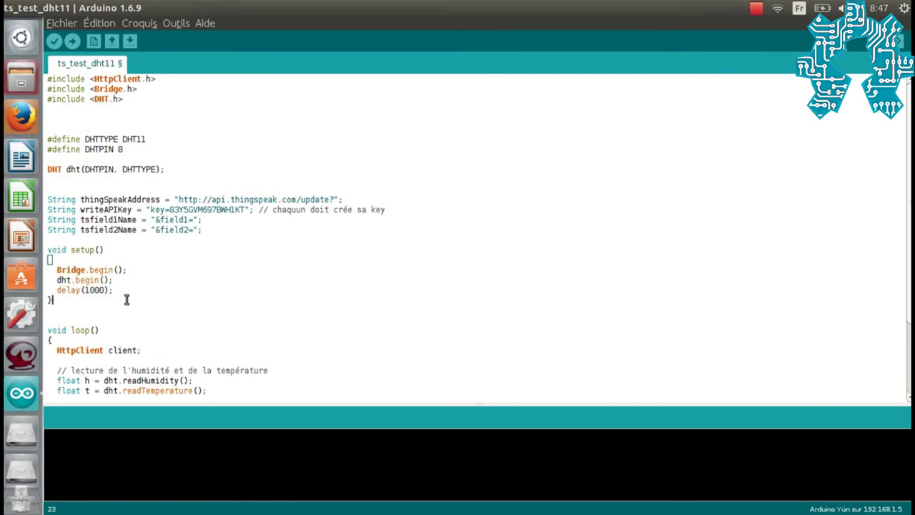
# Examine the loop function's HttpClient declaration and the lines that read humidity and temperature.
pyautogui.press('Down')
pyautogui.press('Down')
pyautogui.press('Down')
pyautogui.press('Down')
pyautogui.press('Down')
pyautogui.press('Down')
pyautogui.press('Down')
pyautogui.press('Down')
pyautogui.press('Down')
pyautogui.press('Down')
pyautogui.press('Down')
pyautogui.press('Down')
pyautogui.press('Down')
pyautogui.press('Down')
pyautogui.press('Down')
pyautogui.press('Down')
pyautogui.press('Down')
pyautogui.press('Down')
pyautogui.press('Down')
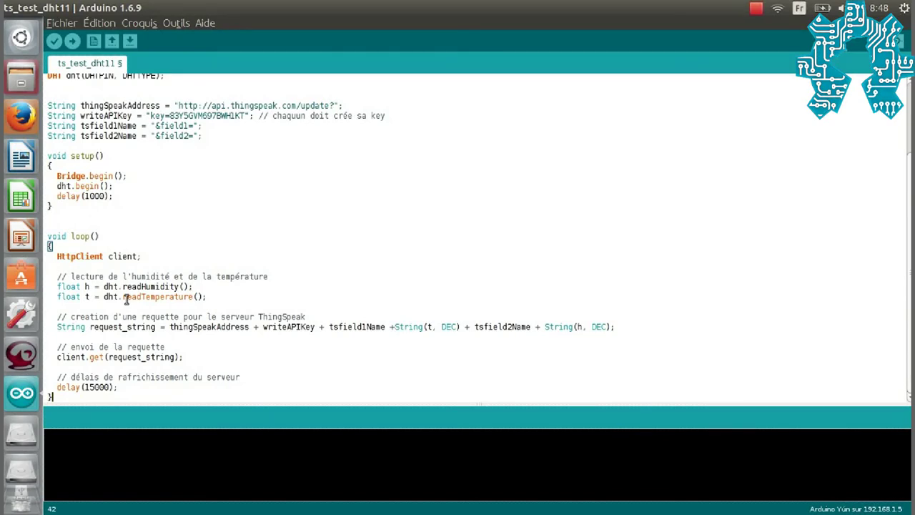
pyautogui.moveTo(57, 256); pyautogui.dragTo(146, 256)
pyautogui.moveTo(58, 286); pyautogui.dragTo(199, 297)
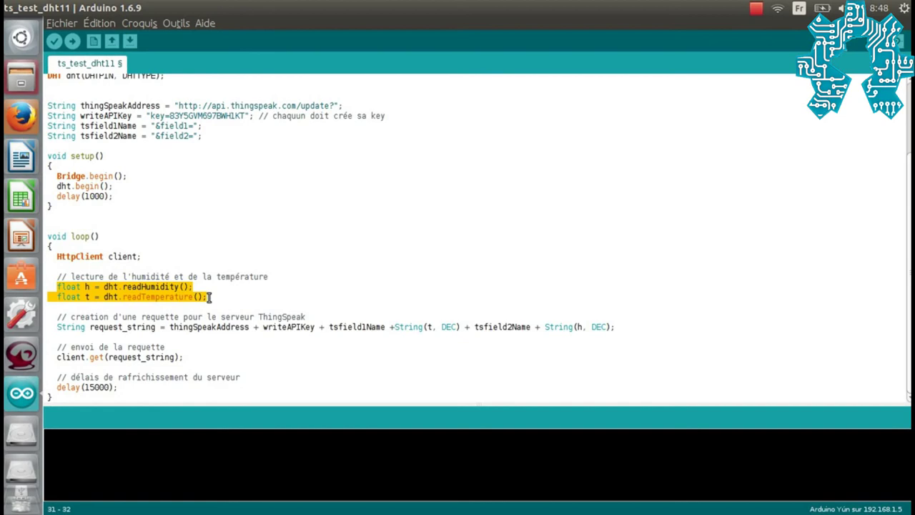
pyautogui.click(188, 345)
# Review how request_string combines the address, API key, and temperature and humidity fields.
pyautogui.moveTo(59, 327); pyautogui.dragTo(627, 329)
pyautogui.click(628, 330)
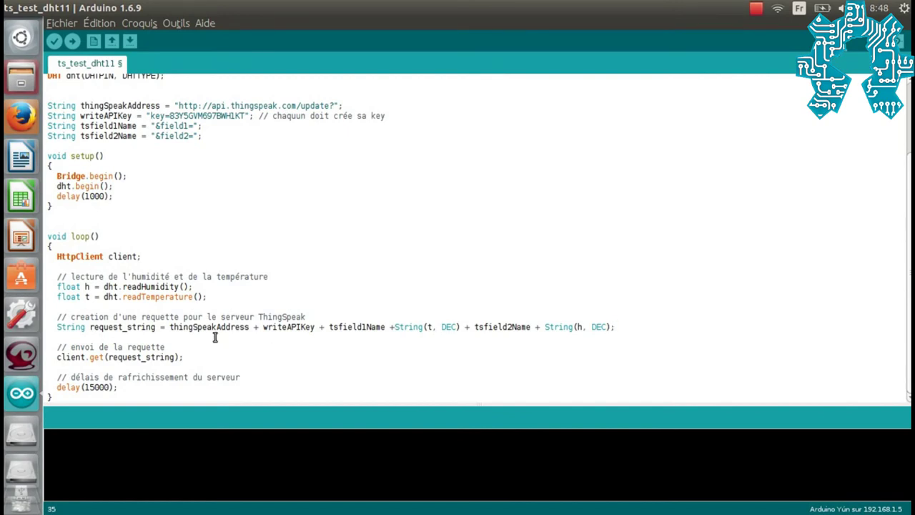
pyautogui.moveTo(170, 327); pyautogui.dragTo(432, 331)
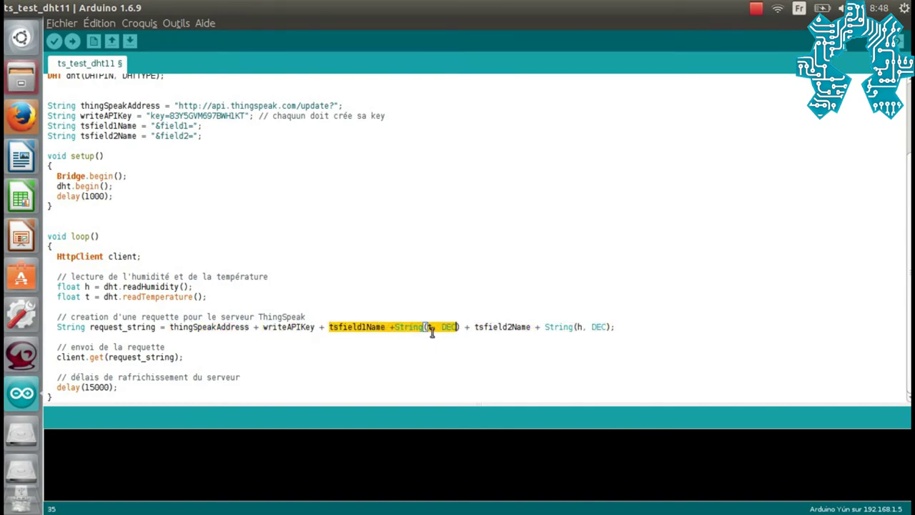
pyautogui.click(90, 297)
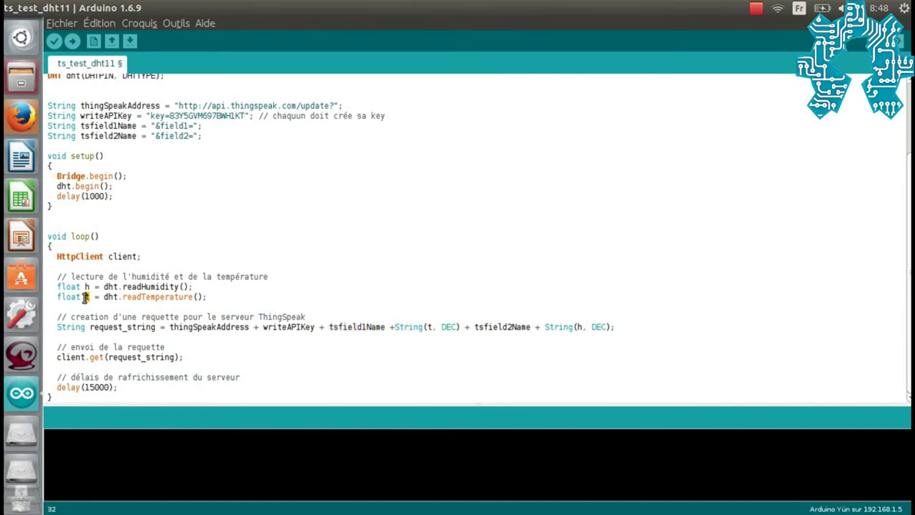
pyautogui.moveTo(478, 327); pyautogui.dragTo(620, 327)
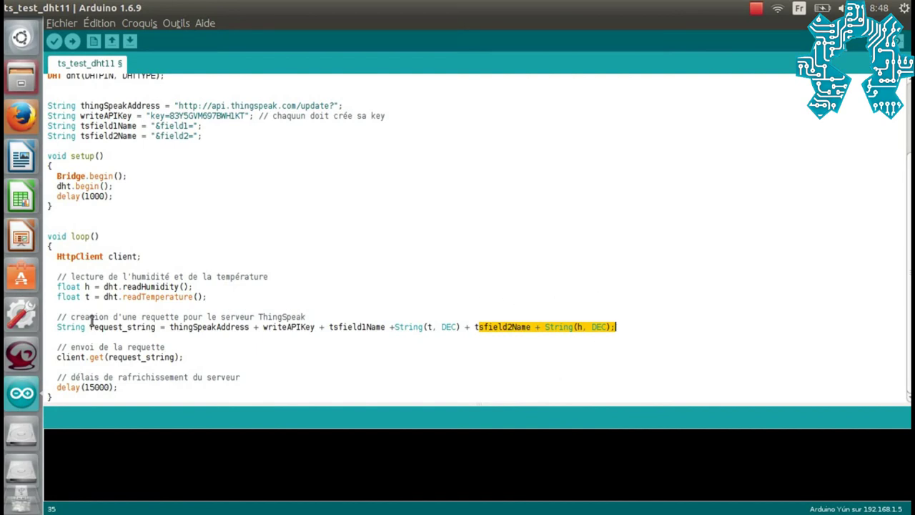
# Examine the client.get line that sends the request string to the server.
pyautogui.click(187, 356)
pyautogui.click(57, 357)
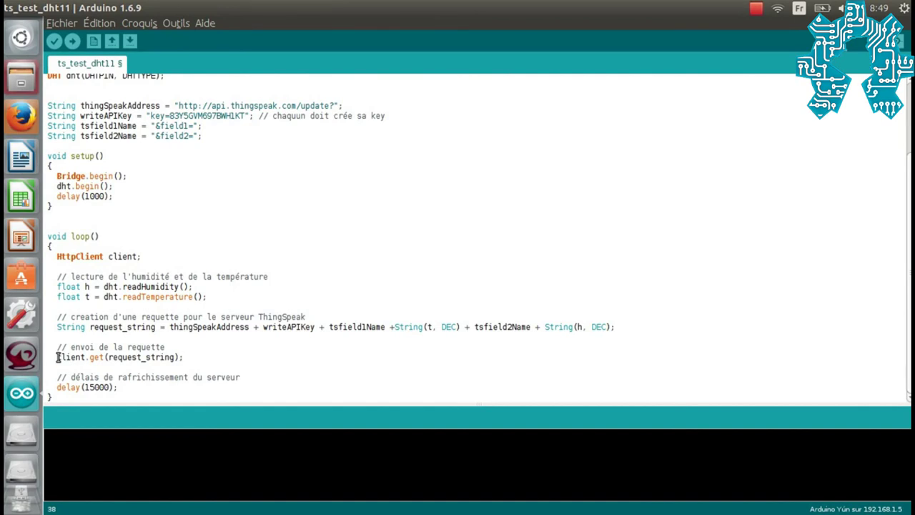
pyautogui.moveTo(57, 357); pyautogui.dragTo(187, 358)
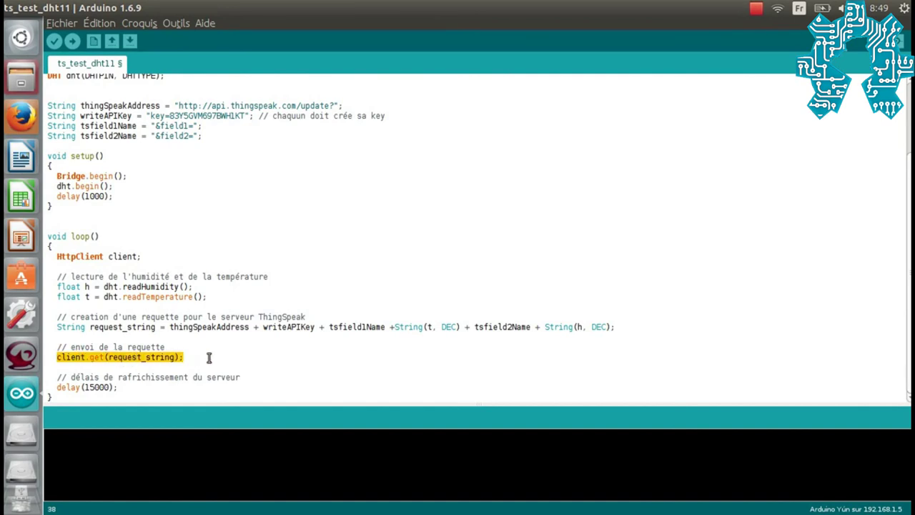